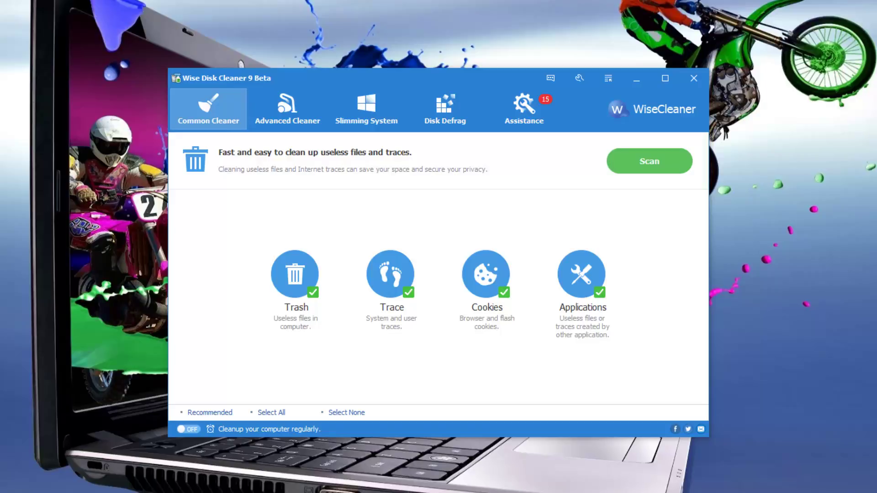
Open the program settings and look through the general options, including the available default languages
{"action": "left_click", "coordinate": [607, 78]}
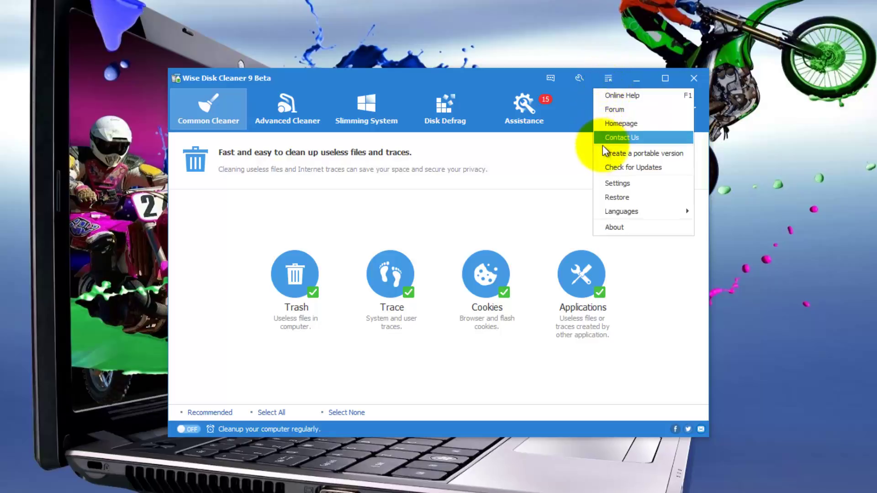
{"action": "left_click", "coordinate": [602, 183]}
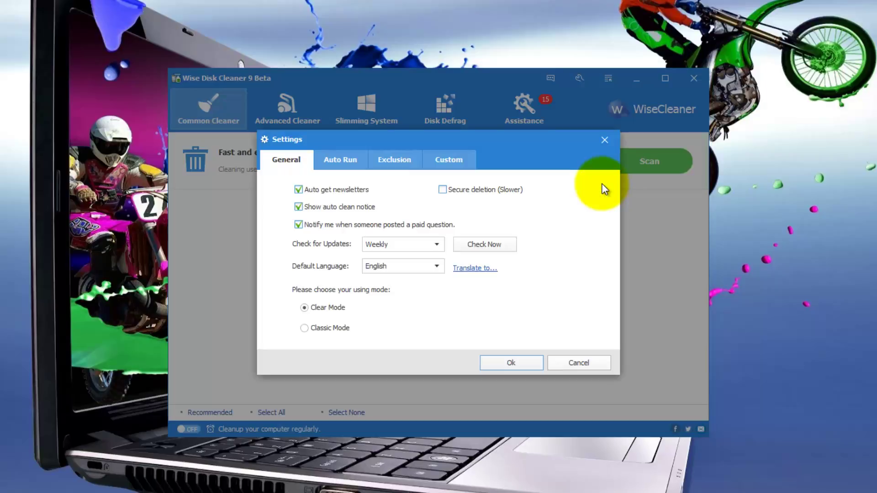
{"action": "left_click", "coordinate": [436, 267]}
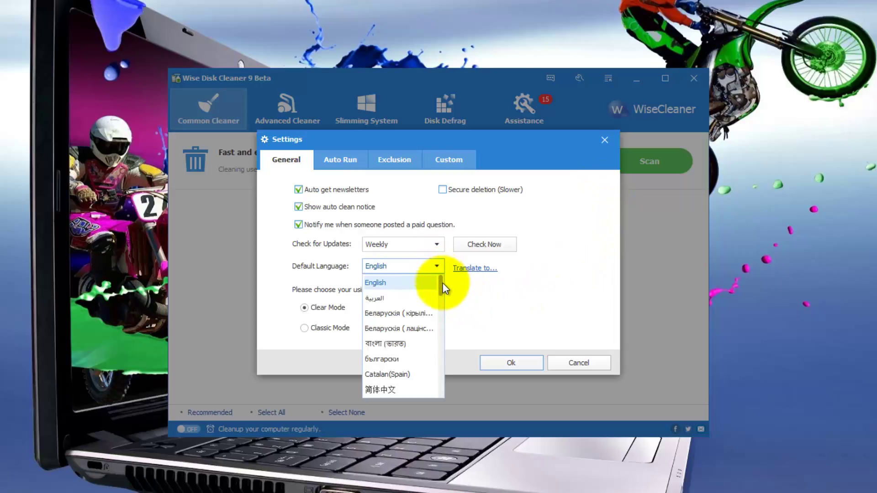
{"action": "mouse_move", "coordinate": [441, 284]}
{"action": "left_mouse_down"}
{"action": "mouse_move", "coordinate": [439, 395]}
{"action": "mouse_move", "coordinate": [452, 280]}
{"action": "left_mouse_up"}
{"action": "left_click", "coordinate": [452, 279]}
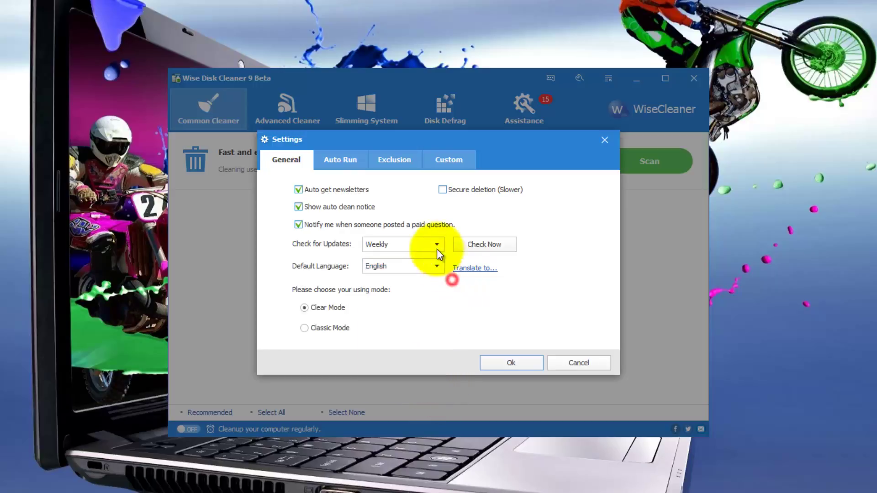
Enable the 'Clean with 1-click' desktop icon including the advanced cleaner, and save the settings after viewing the exclusion and custom rules
{"action": "left_click", "coordinate": [340, 163]}
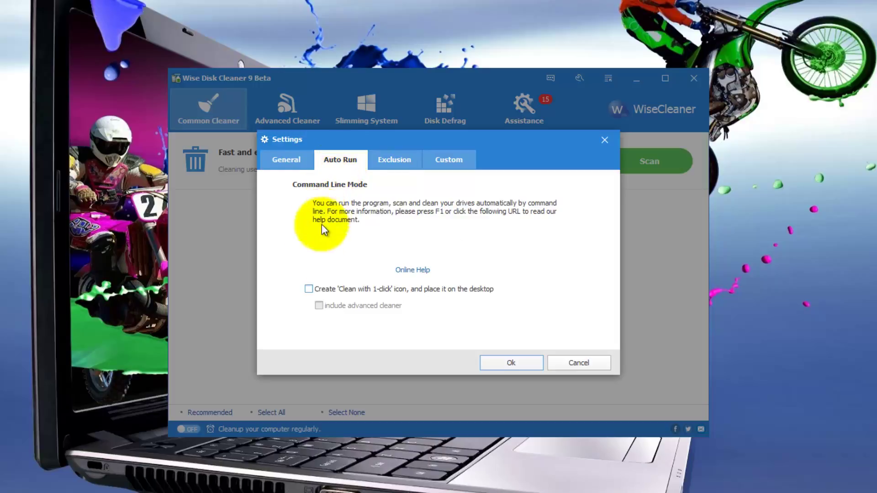
{"action": "left_click", "coordinate": [308, 289]}
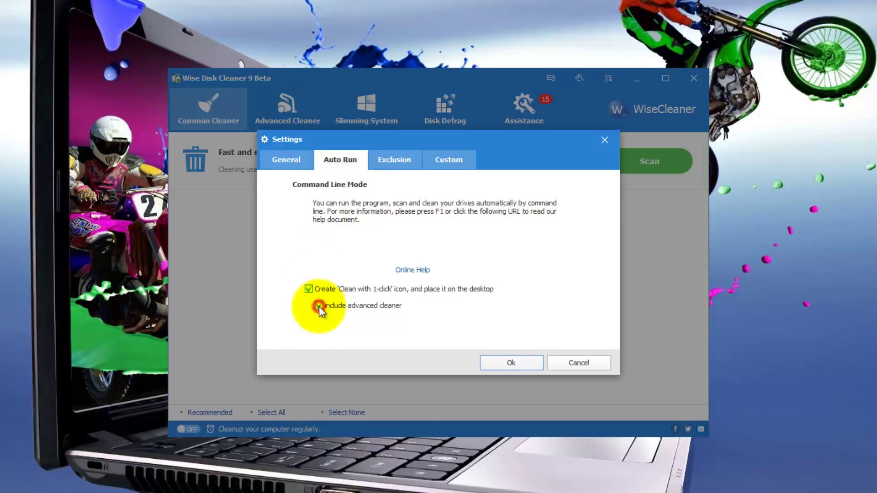
{"action": "left_click", "coordinate": [394, 163]}
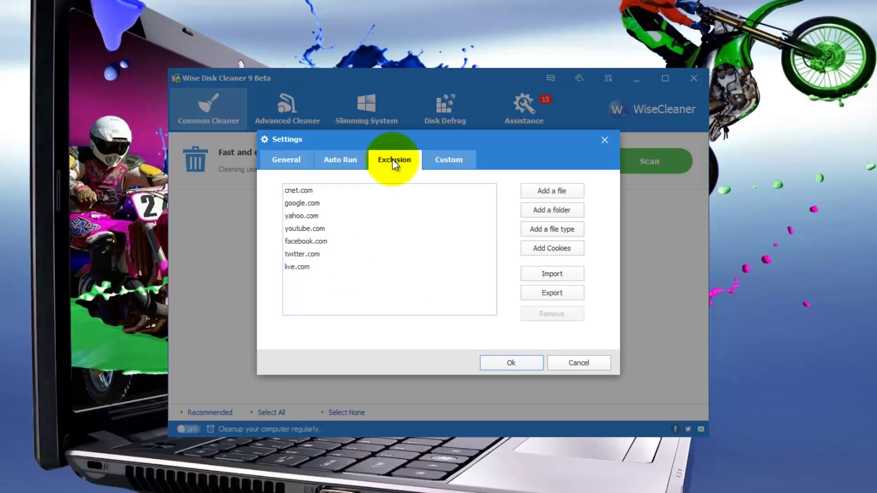
{"action": "left_click", "coordinate": [449, 162]}
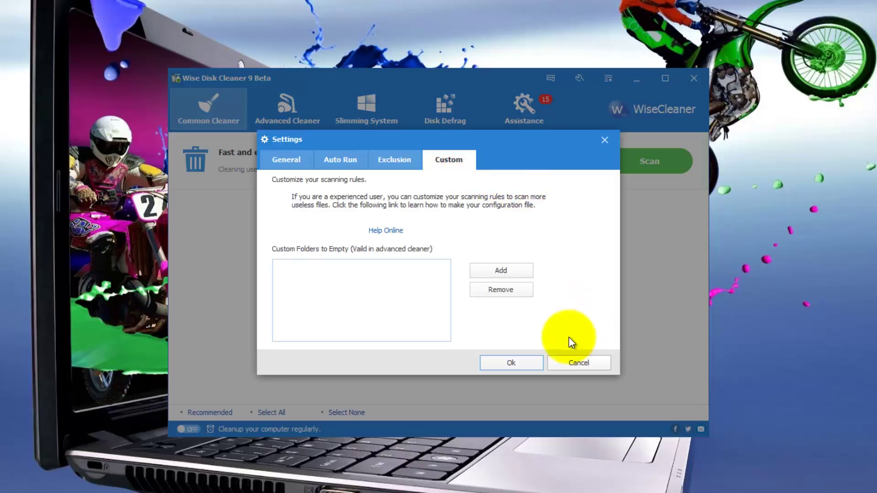
{"action": "left_click", "coordinate": [522, 360]}
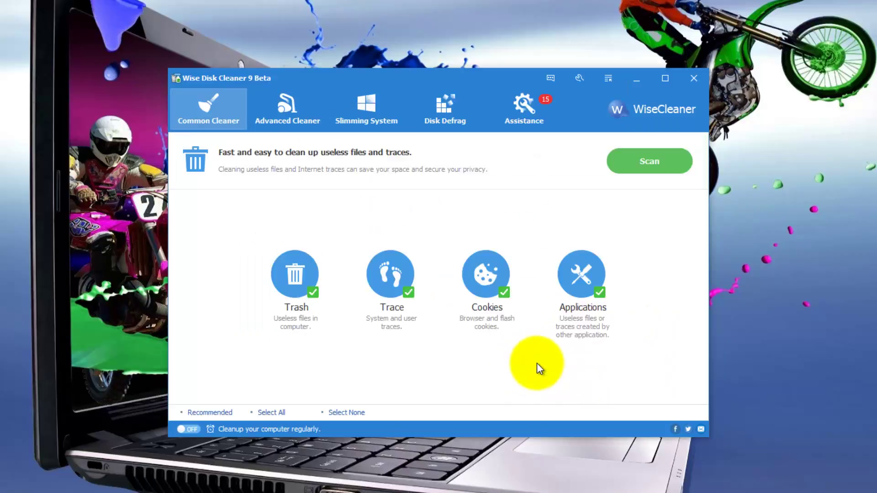
View the program's version and contributor information, and close it again
{"action": "left_click", "coordinate": [606, 77]}
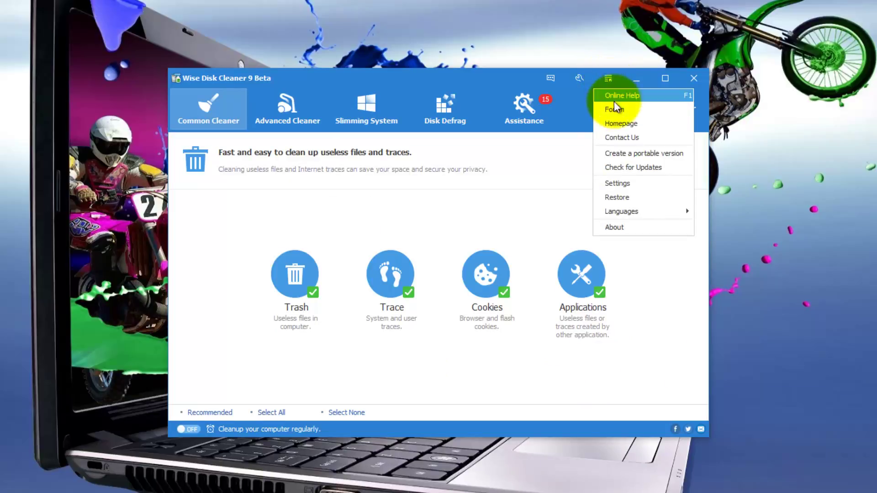
{"action": "left_click", "coordinate": [618, 225]}
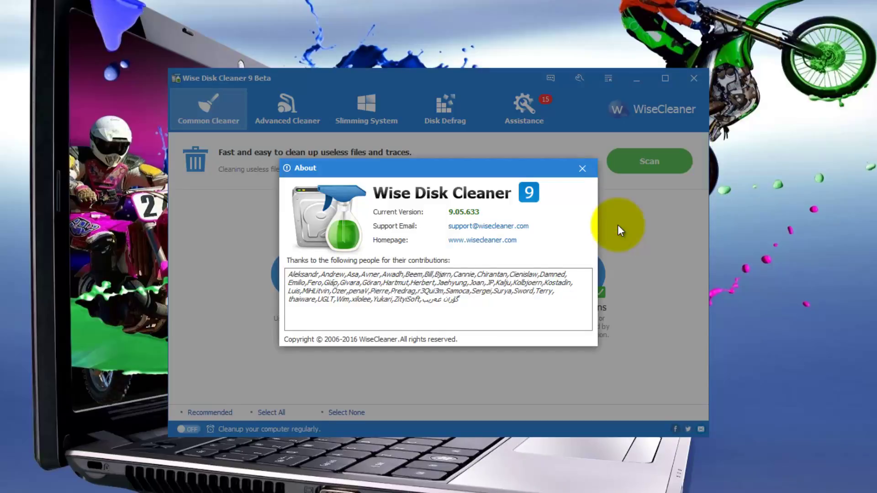
{"action": "left_click", "coordinate": [582, 170]}
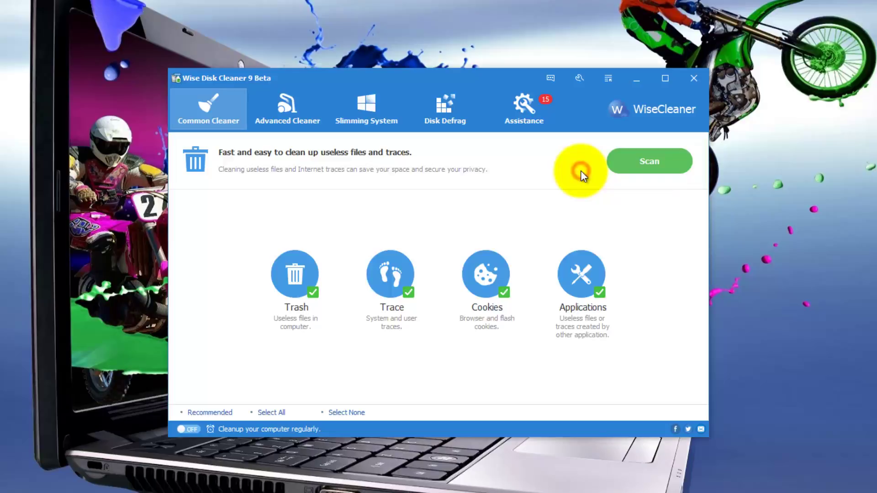
Scan for useless files and traces with the Common Cleaner, review the results and clean the selected items
{"action": "left_click", "coordinate": [657, 162]}
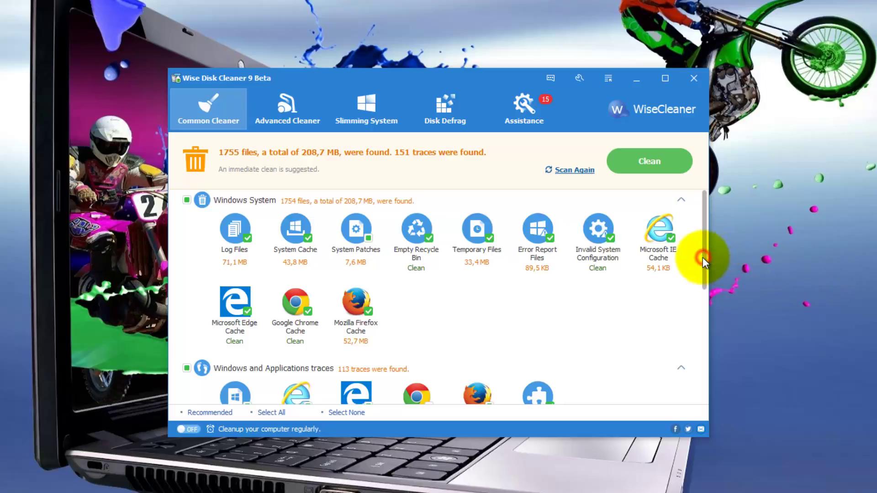
{"action": "left_click_drag", "start_coordinate": [702, 256], "coordinate": [733, 246]}
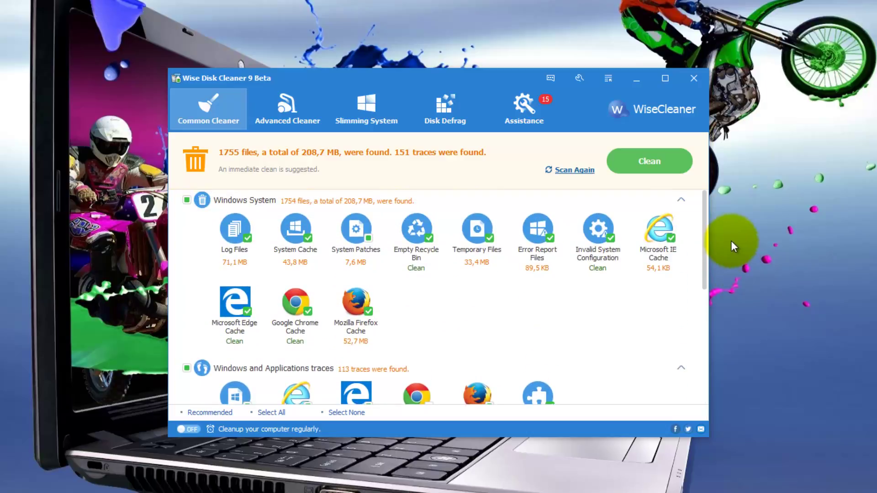
{"action": "left_click", "coordinate": [643, 163]}
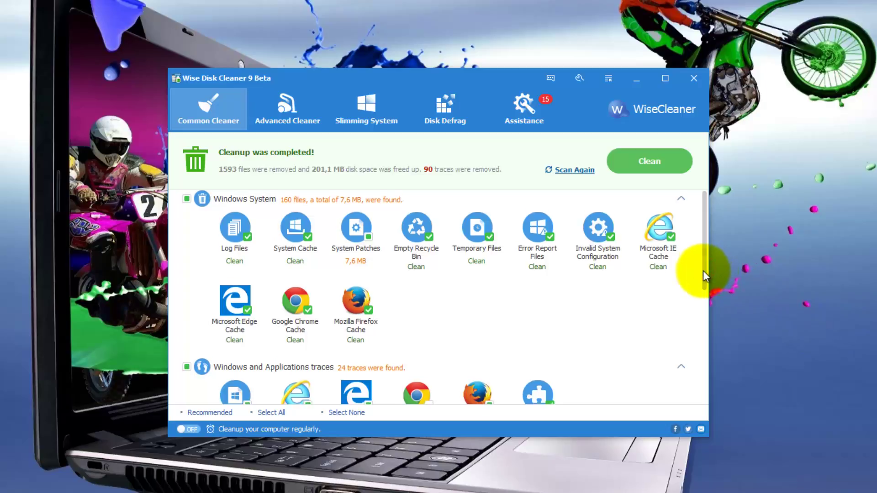
{"action": "left_click_drag", "start_coordinate": [703, 270], "coordinate": [700, 243]}
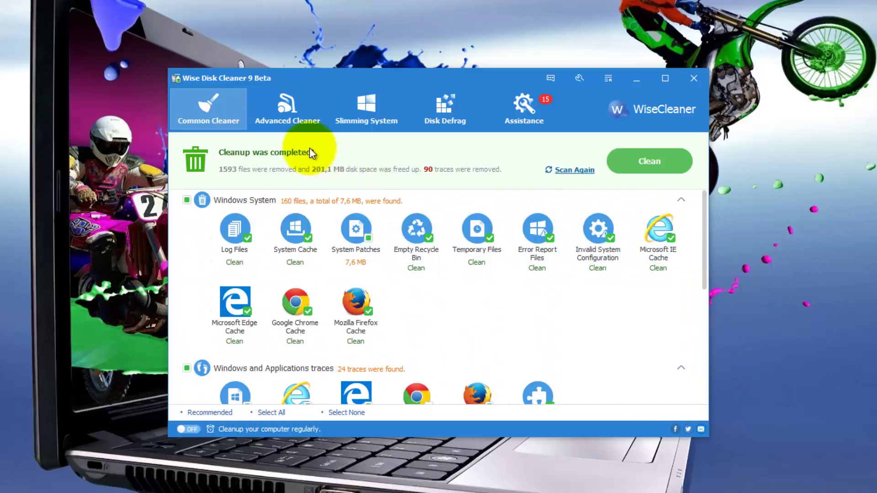
Scan Local Hard Drives (C:\) with the Advanced Cleaner, review the found files and clean them
{"action": "left_click", "coordinate": [280, 102]}
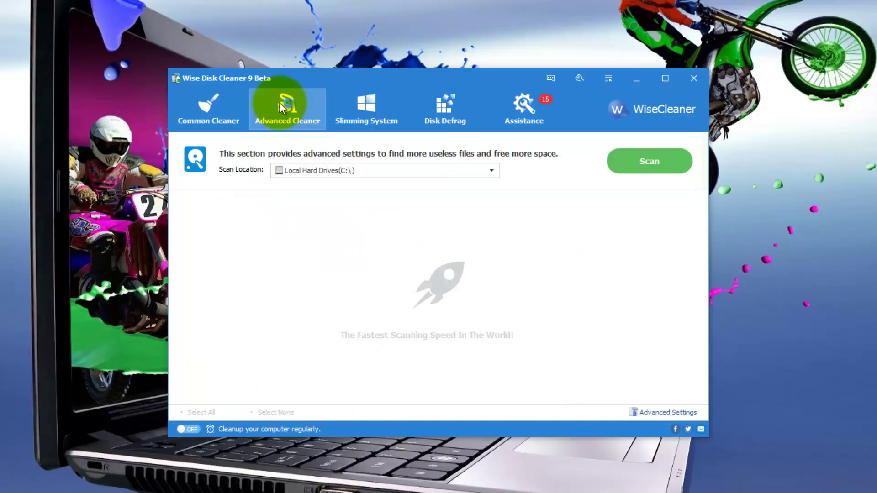
{"action": "left_click", "coordinate": [654, 162]}
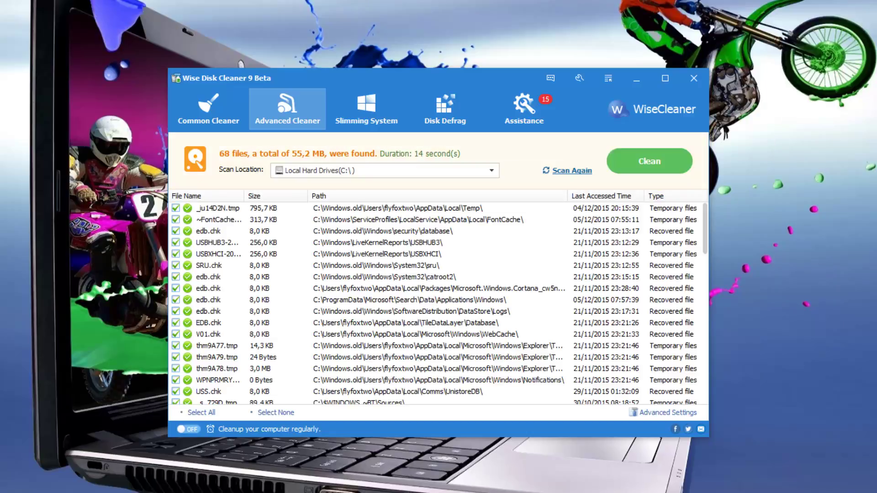
{"action": "left_click", "coordinate": [703, 233]}
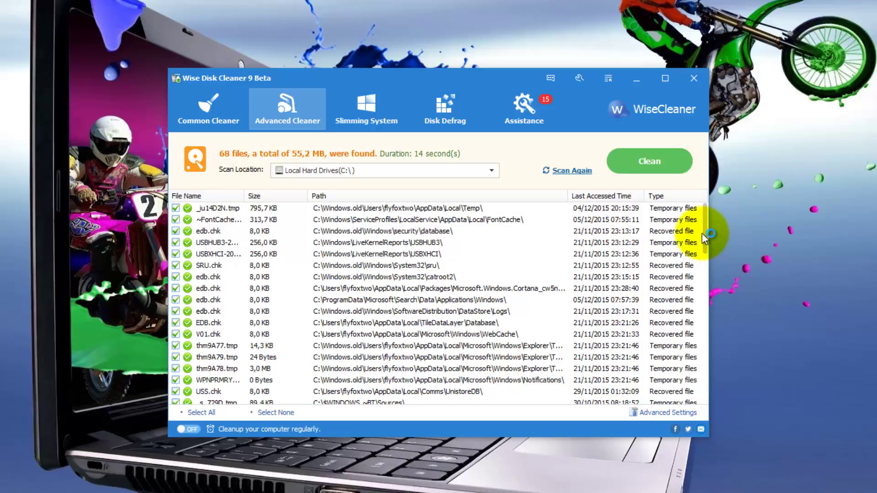
{"action": "left_click_drag", "start_coordinate": [707, 231], "coordinate": [700, 204]}
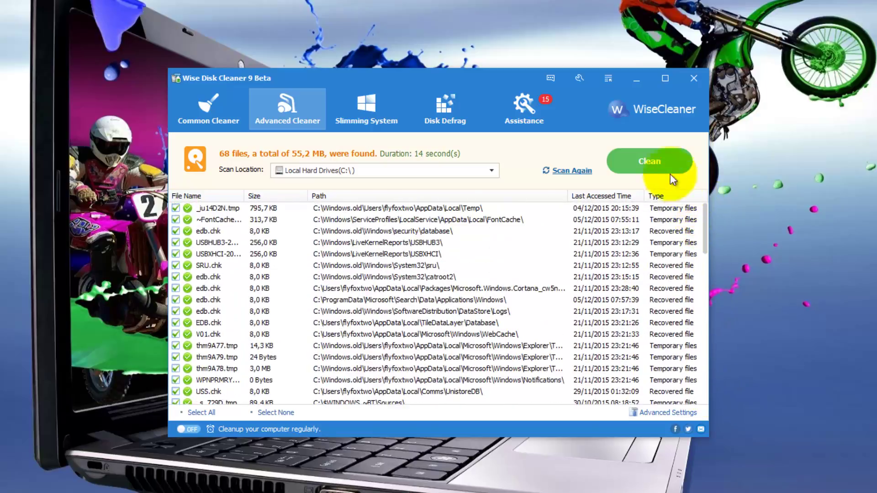
{"action": "left_click", "coordinate": [647, 159]}
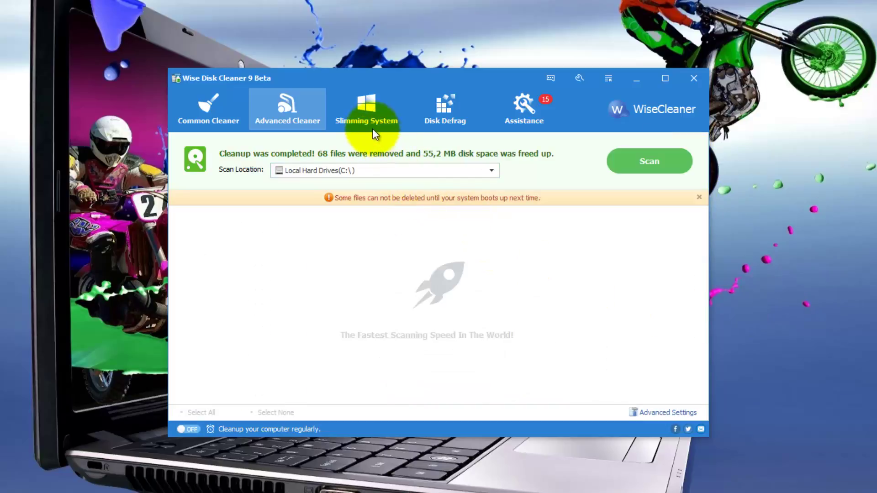
Remove Windows Downloaded Installation Files and Windows Installer Baseline Cache with Slimming System, agreeing to enable System Restore
{"action": "left_click", "coordinate": [369, 114]}
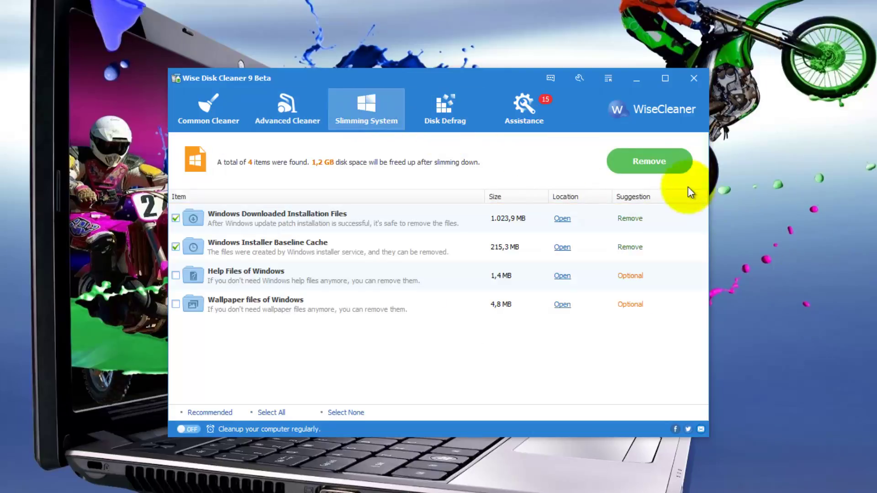
{"action": "left_click", "coordinate": [623, 158]}
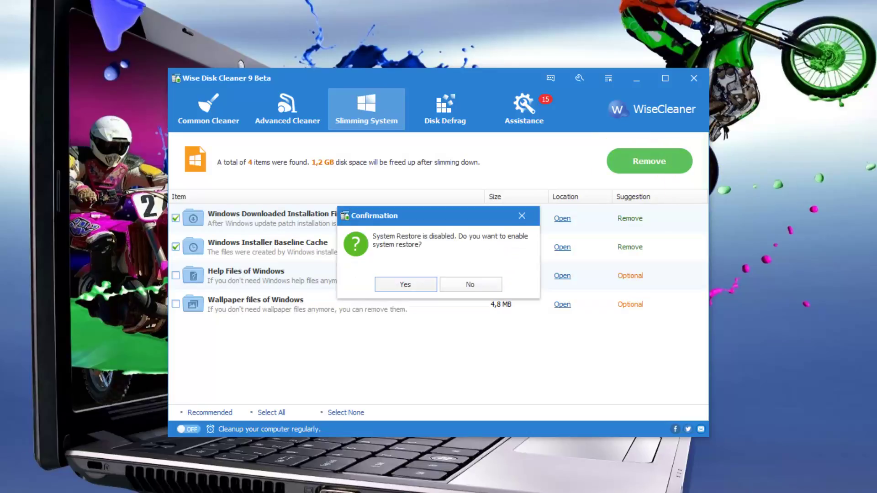
{"action": "left_click", "coordinate": [425, 286]}
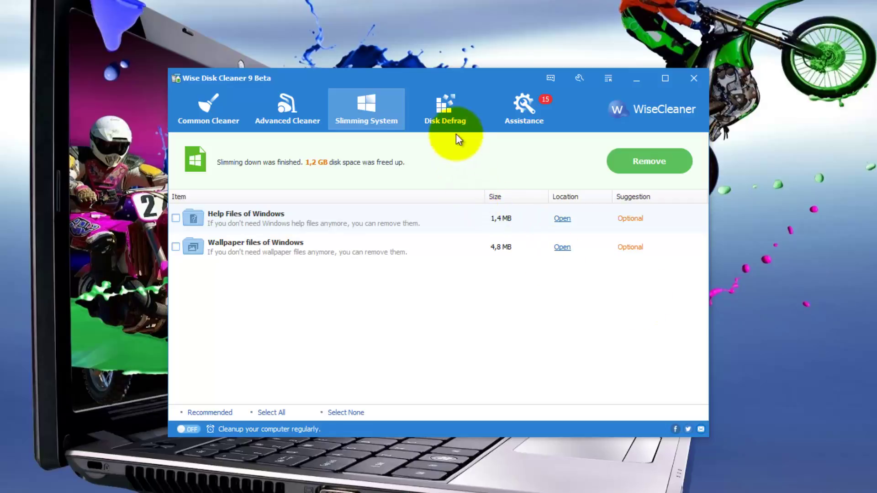
Analyze the fragmentation of Local Disk (C:) with Disk Defrag
{"action": "left_click", "coordinate": [447, 113]}
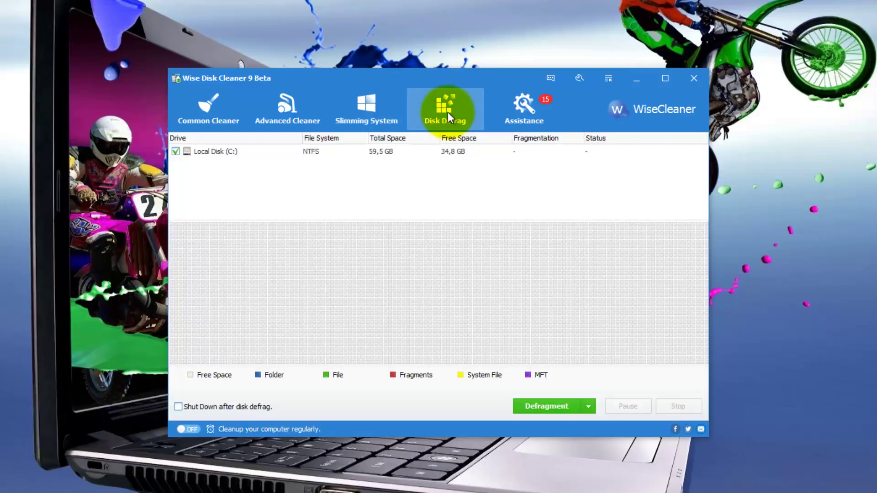
{"action": "left_click", "coordinate": [590, 406]}
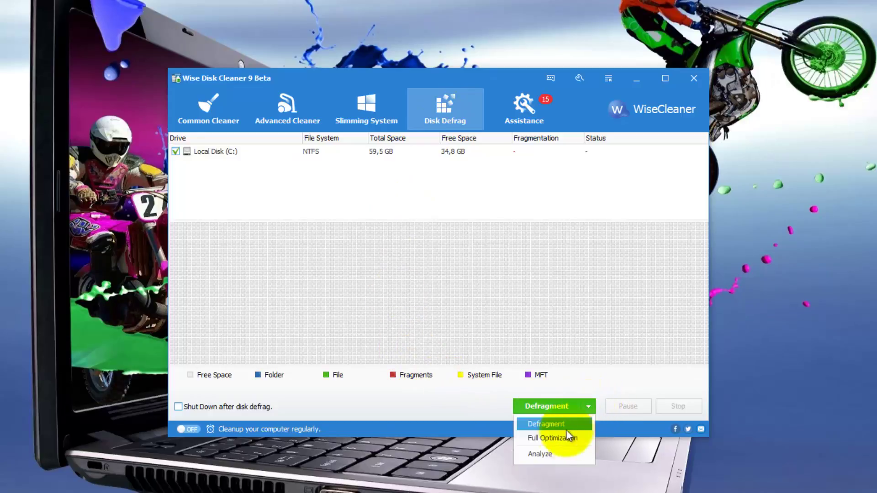
{"action": "left_click", "coordinate": [555, 454]}
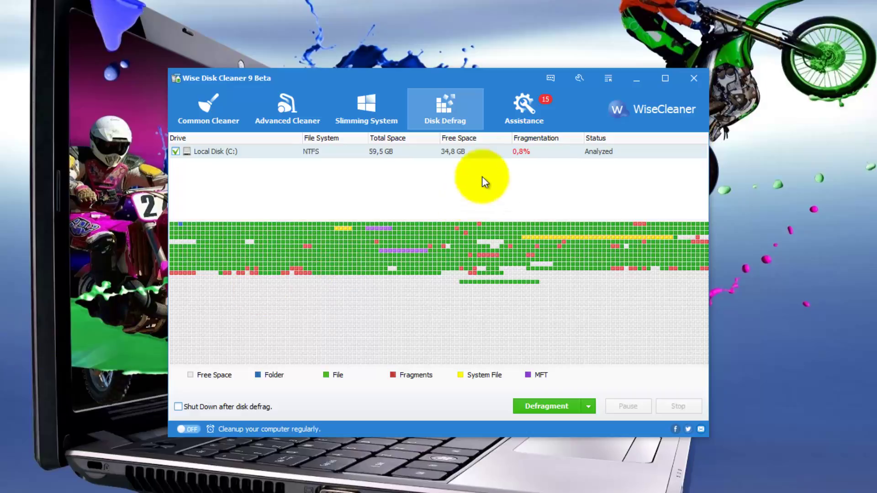
Look at the Wise Assistance question page, close it and return to the Common Cleaner
{"action": "left_click", "coordinate": [525, 105]}
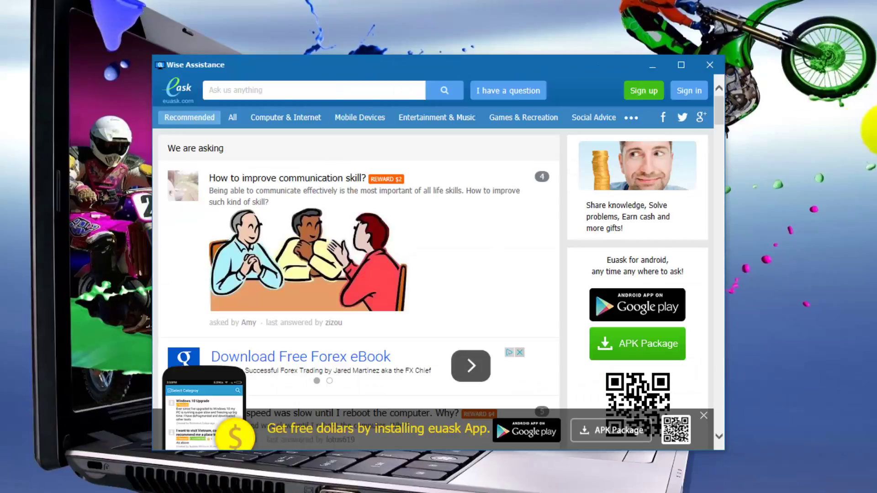
{"action": "left_click", "coordinate": [708, 65]}
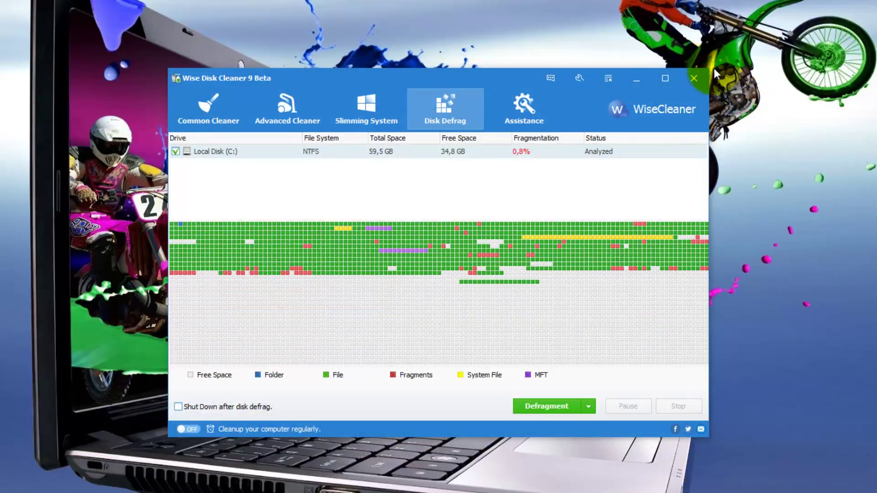
{"action": "left_click", "coordinate": [203, 110]}
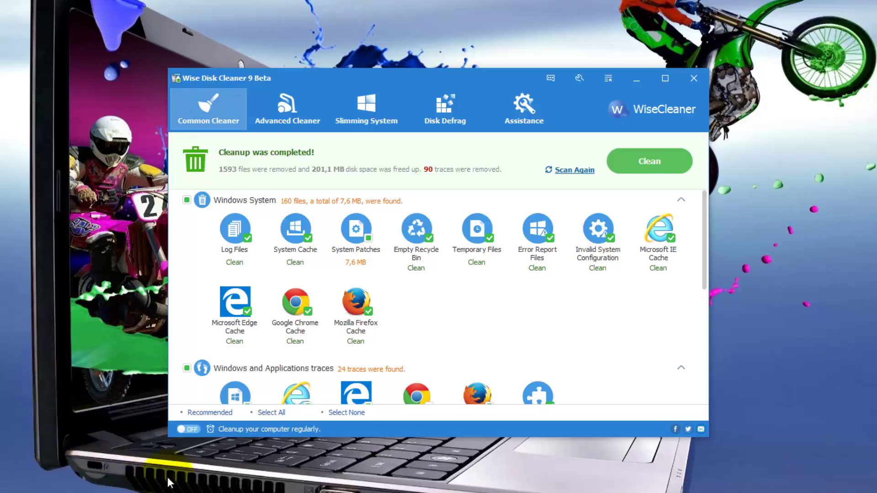
Turn on regular cleanup weekly on Monday at 21:42 with the Advanced Cleaner included, and close the program
{"action": "left_click", "coordinate": [193, 428]}
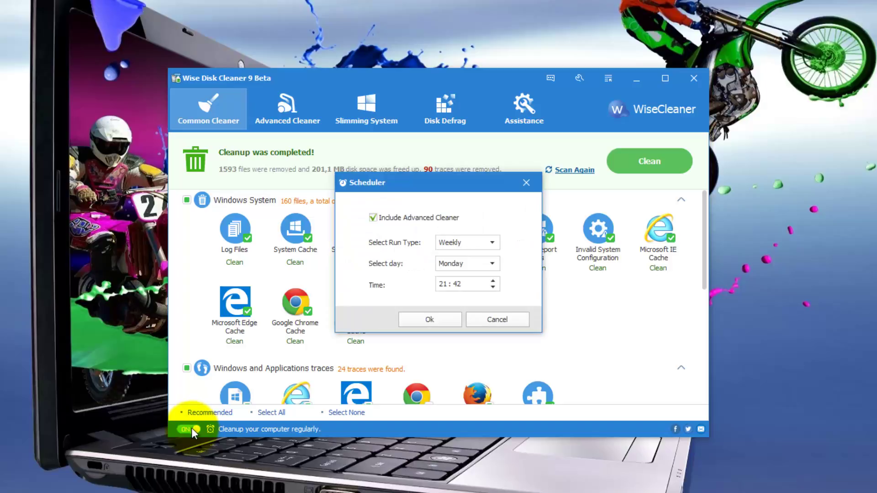
{"action": "left_click", "coordinate": [418, 321]}
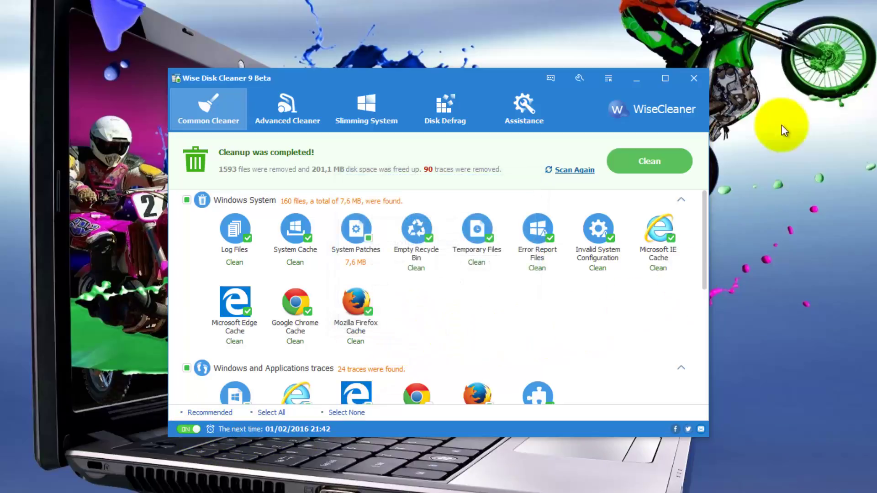
{"action": "left_click", "coordinate": [692, 79]}
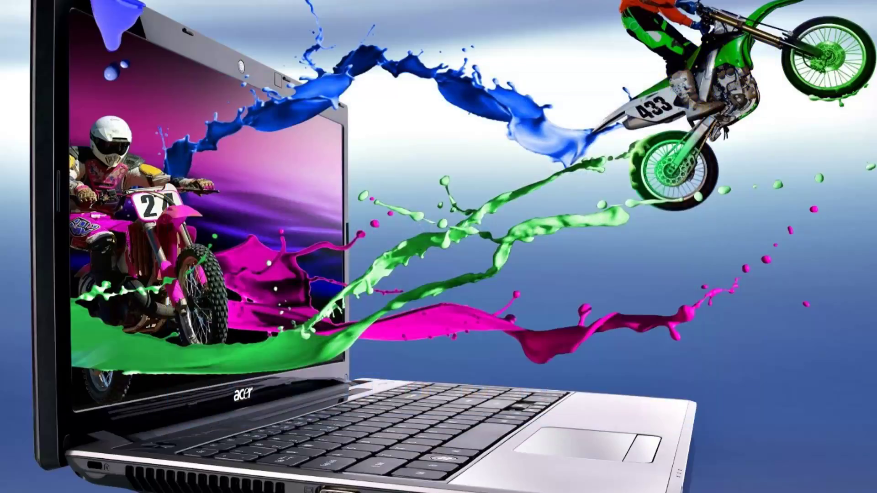